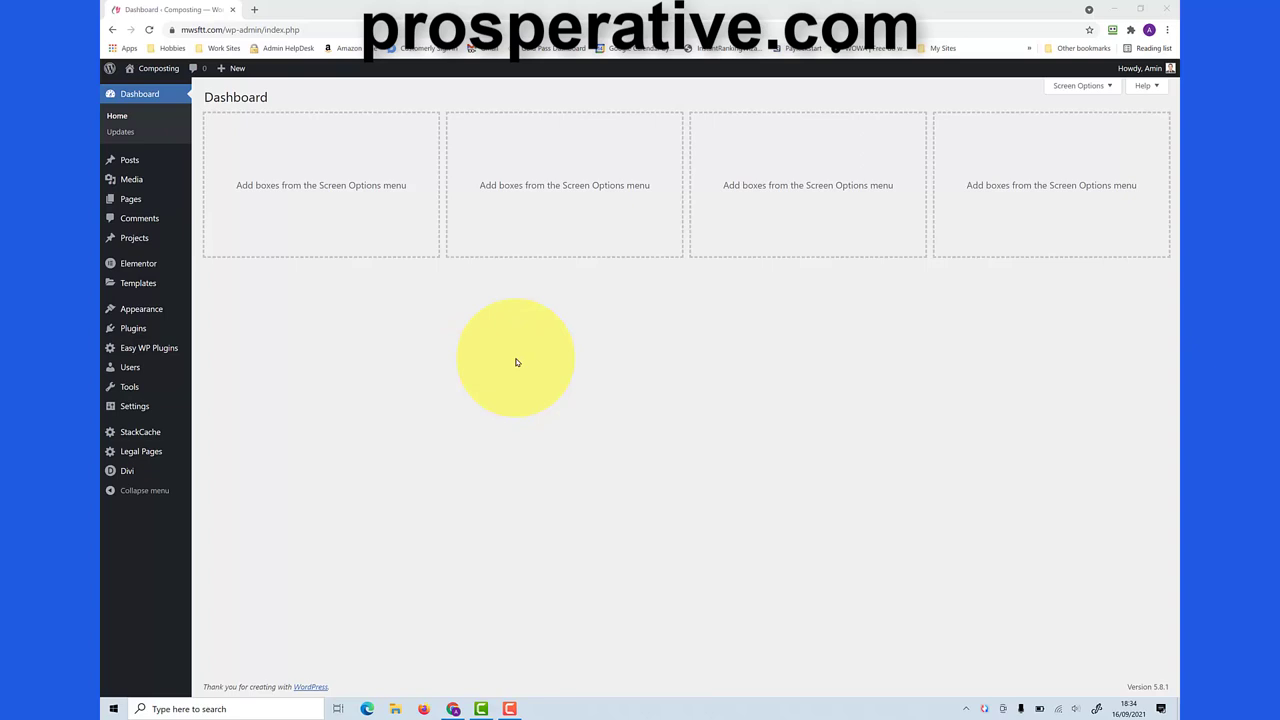
Search the directory of new plugins for the keyword "backup manager"
{"action": "mouse_move", "coordinate": [146, 337]}
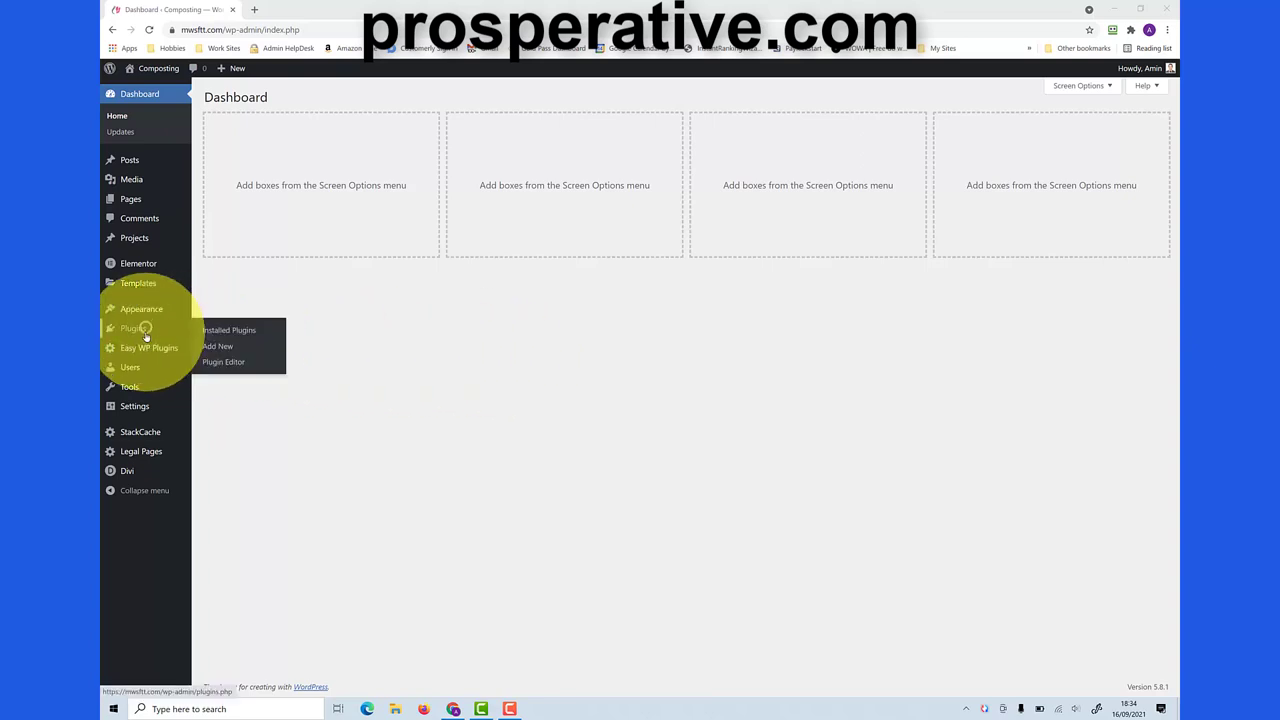
{"action": "left_click", "coordinate": [222, 346]}
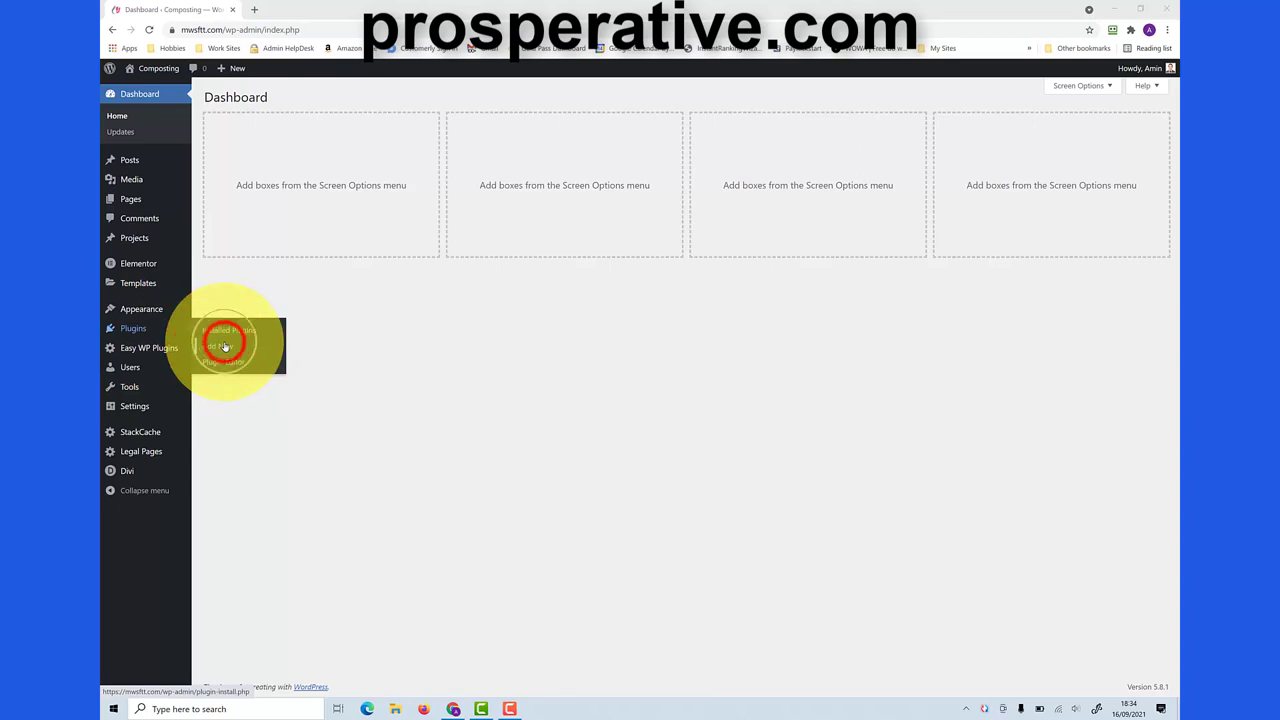
{"action": "left_click", "coordinate": [1050, 128]}
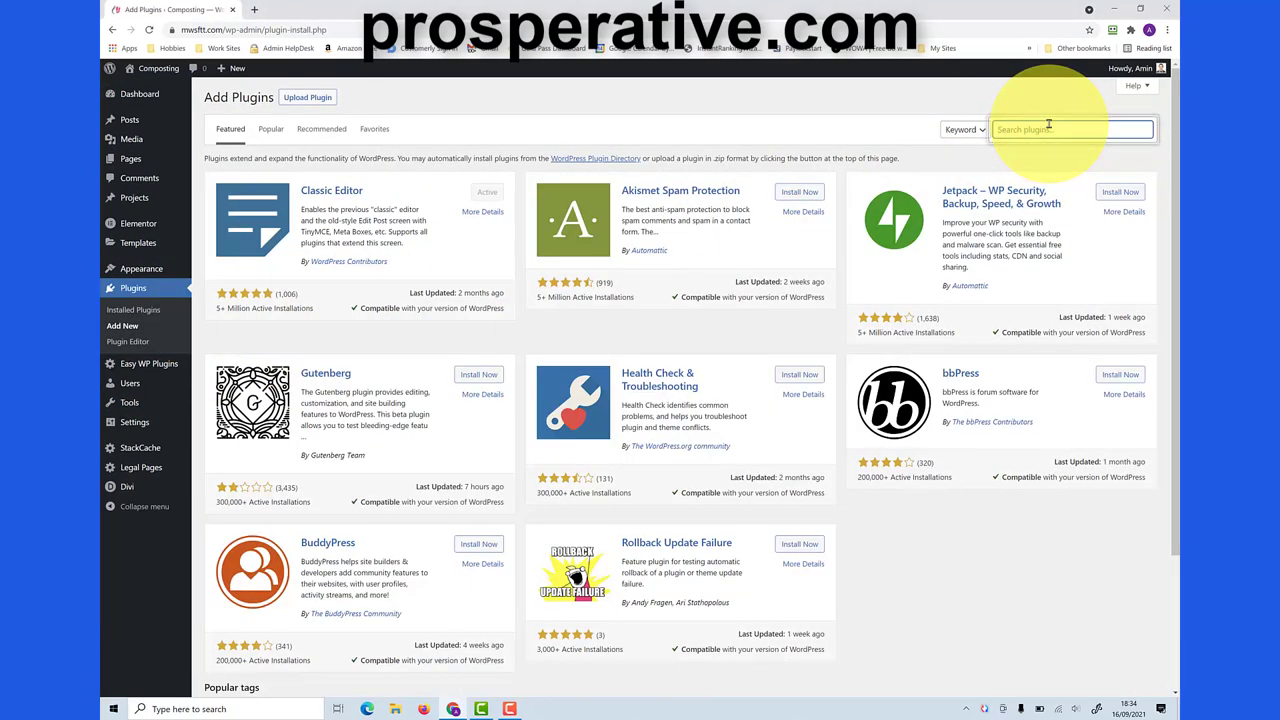
{"action": "type", "text": "backup manag"}
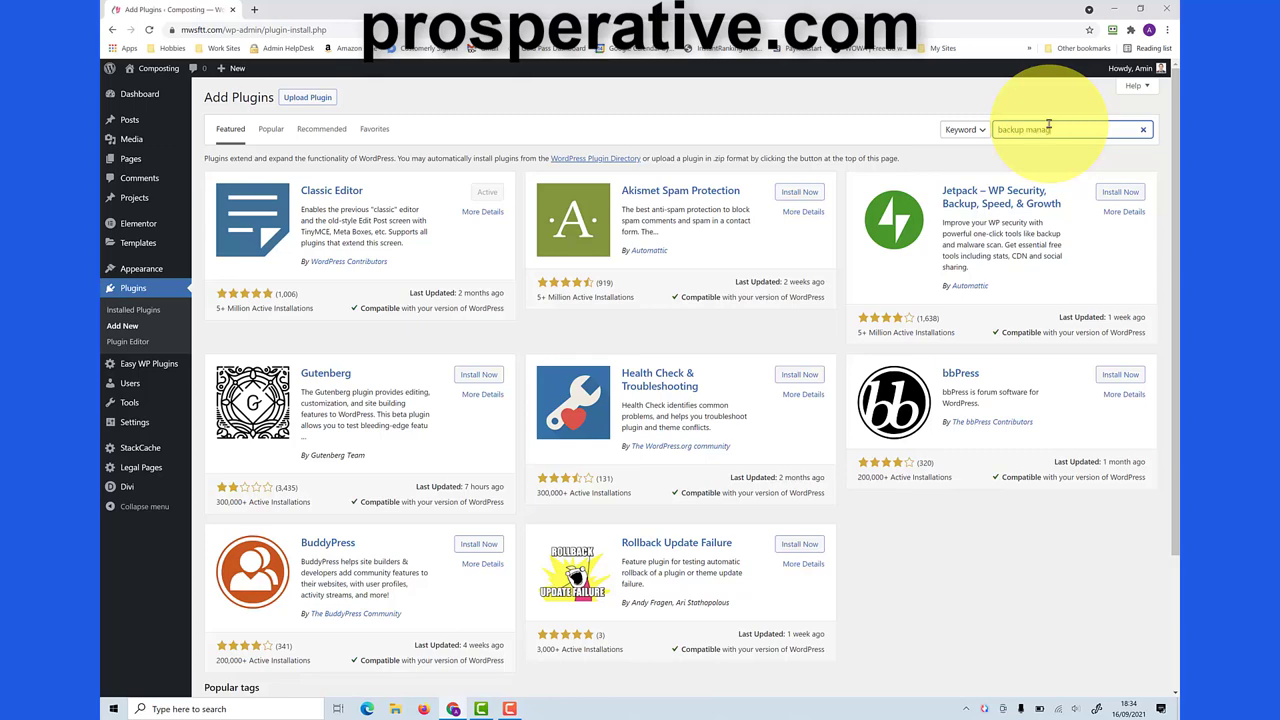
{"action": "type", "text": "er"}
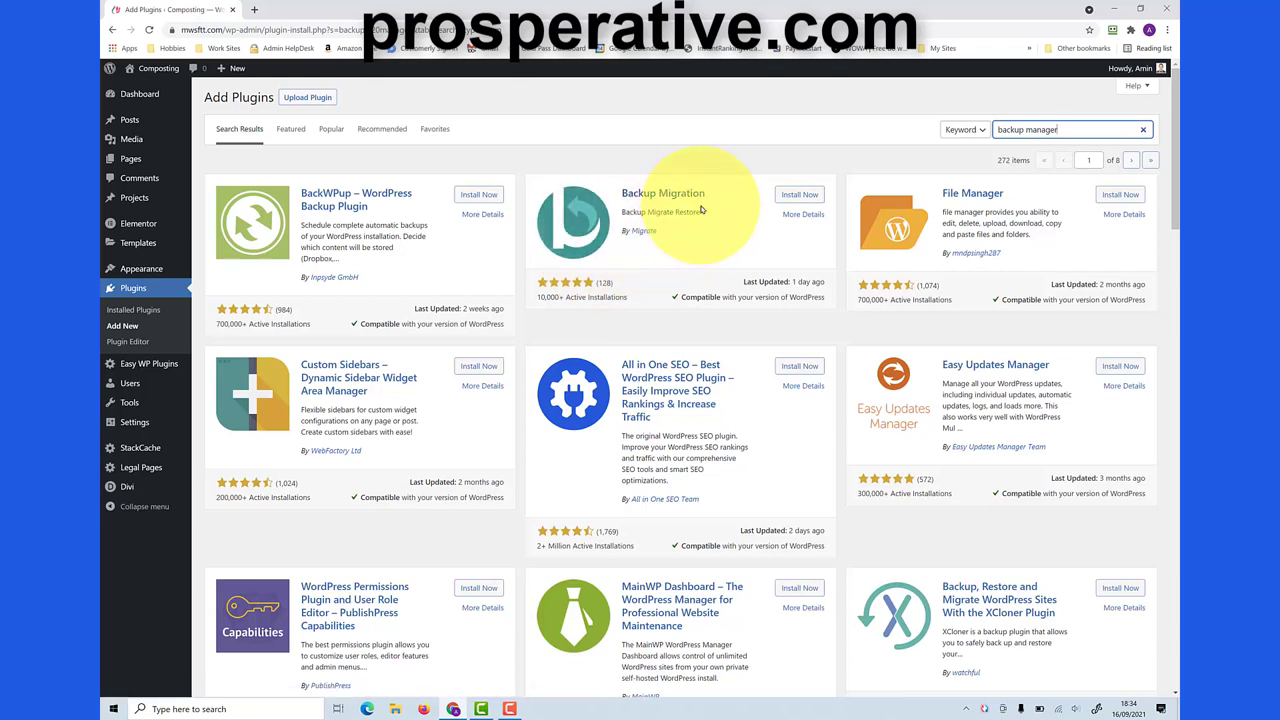
Install and activate the Backup Migration plugin, skipping its request for alerts and diagnostic tracking
{"action": "left_click", "coordinate": [790, 196]}
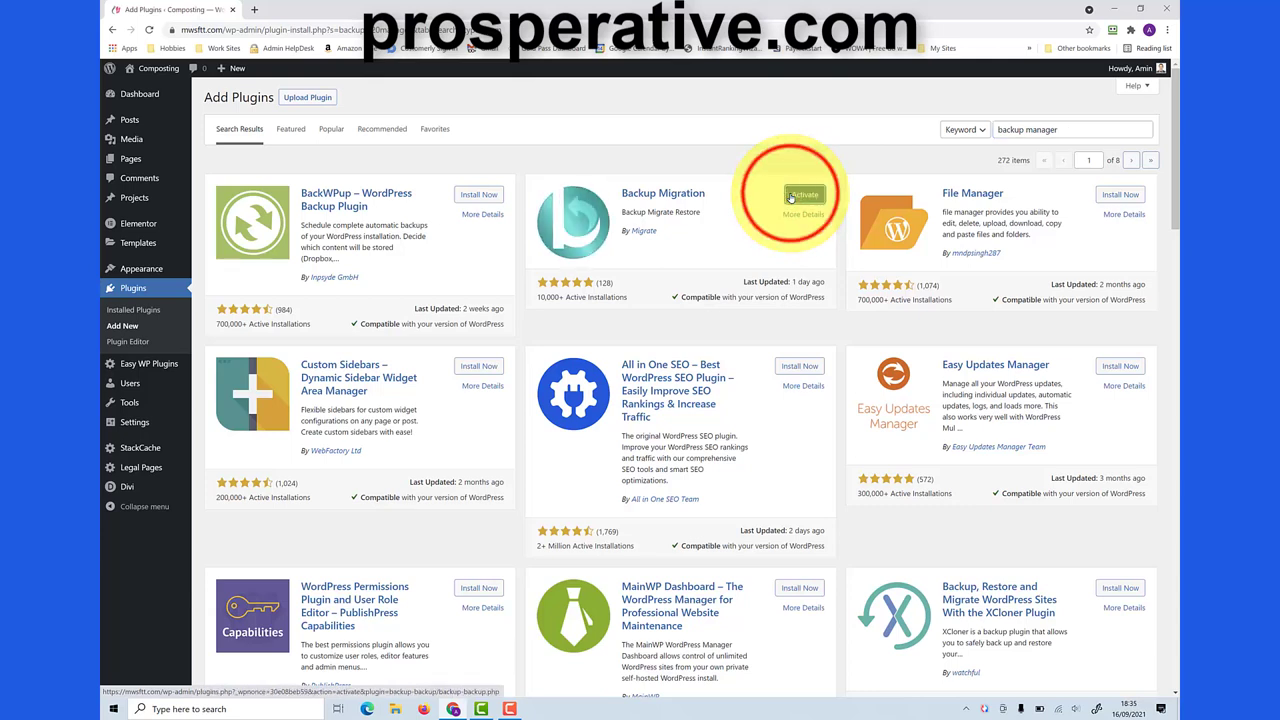
{"action": "left_click", "coordinate": [790, 196]}
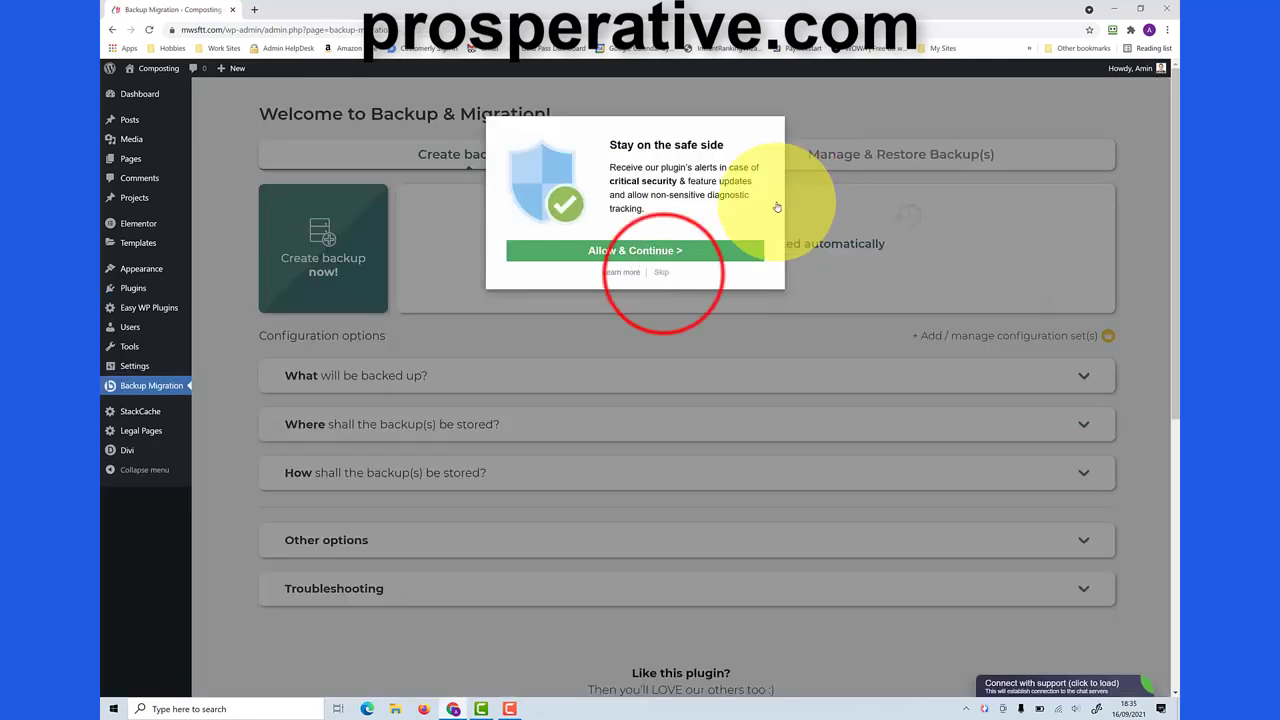
{"action": "left_click", "coordinate": [661, 272]}
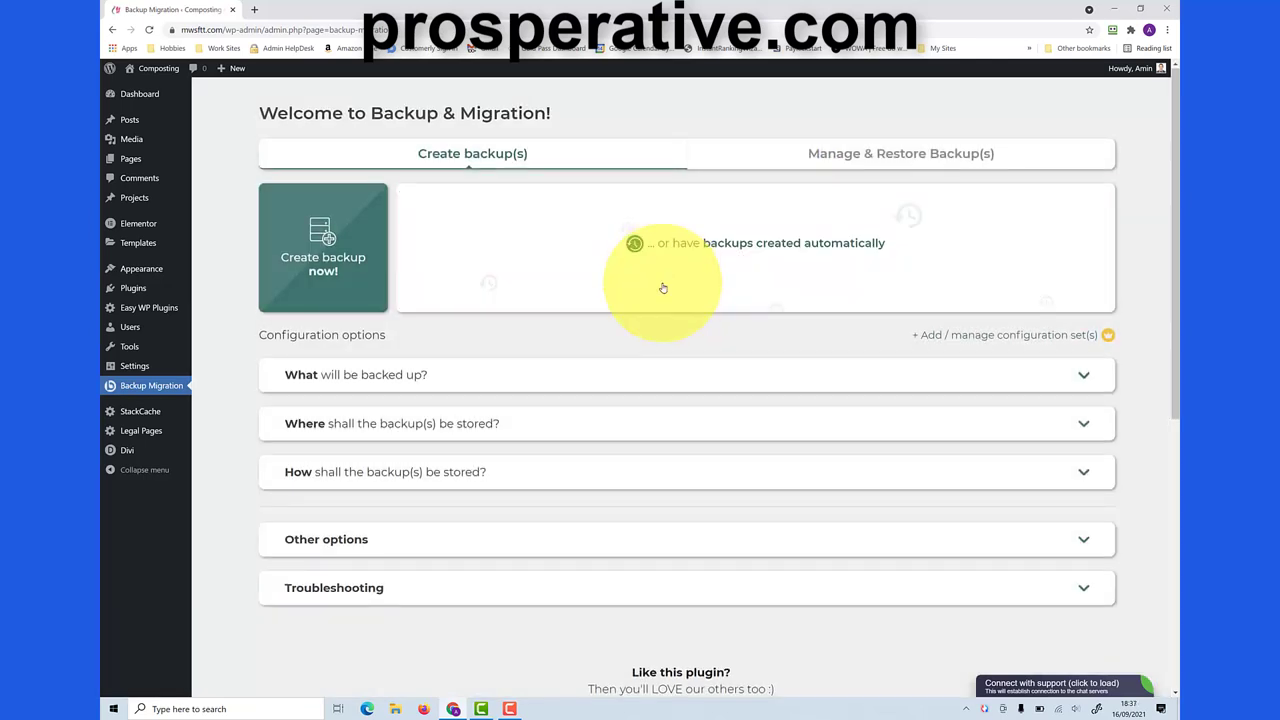
Enable "Disable PHP CLI Checking, try to use alternate methods" in the plugin's other options and save them
{"action": "left_click", "coordinate": [632, 541]}
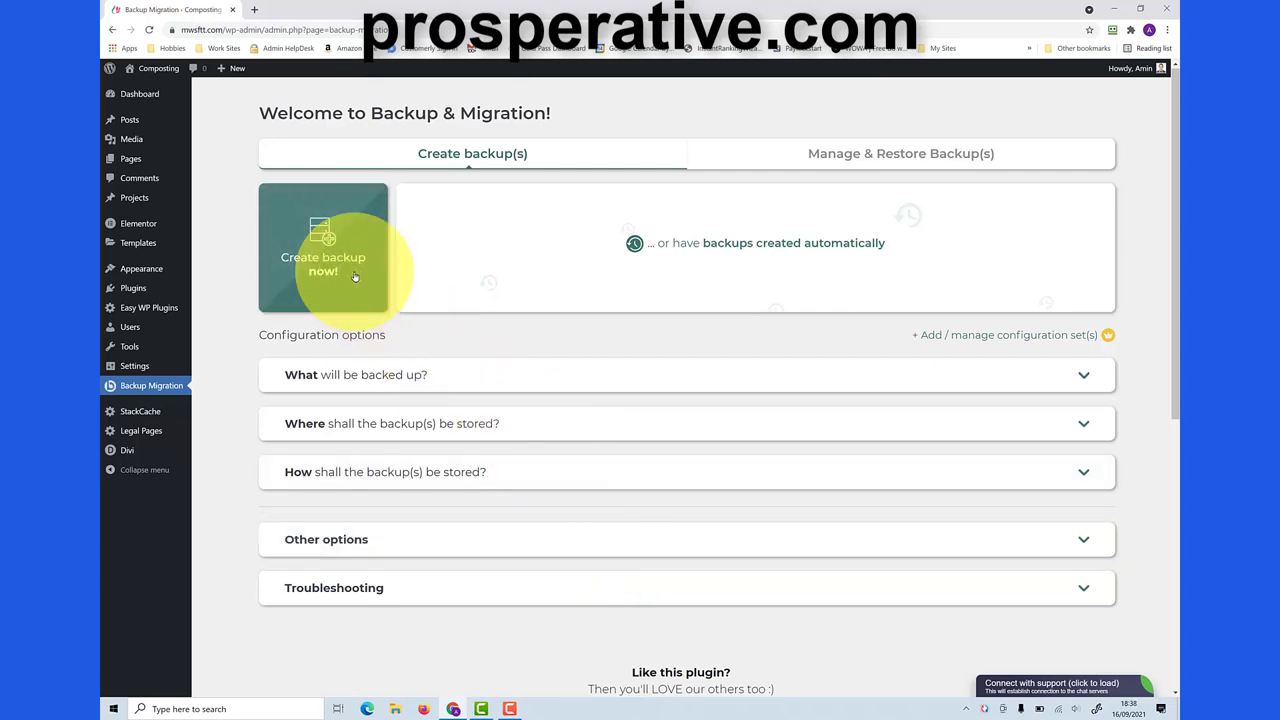
{"action": "left_click", "coordinate": [396, 545]}
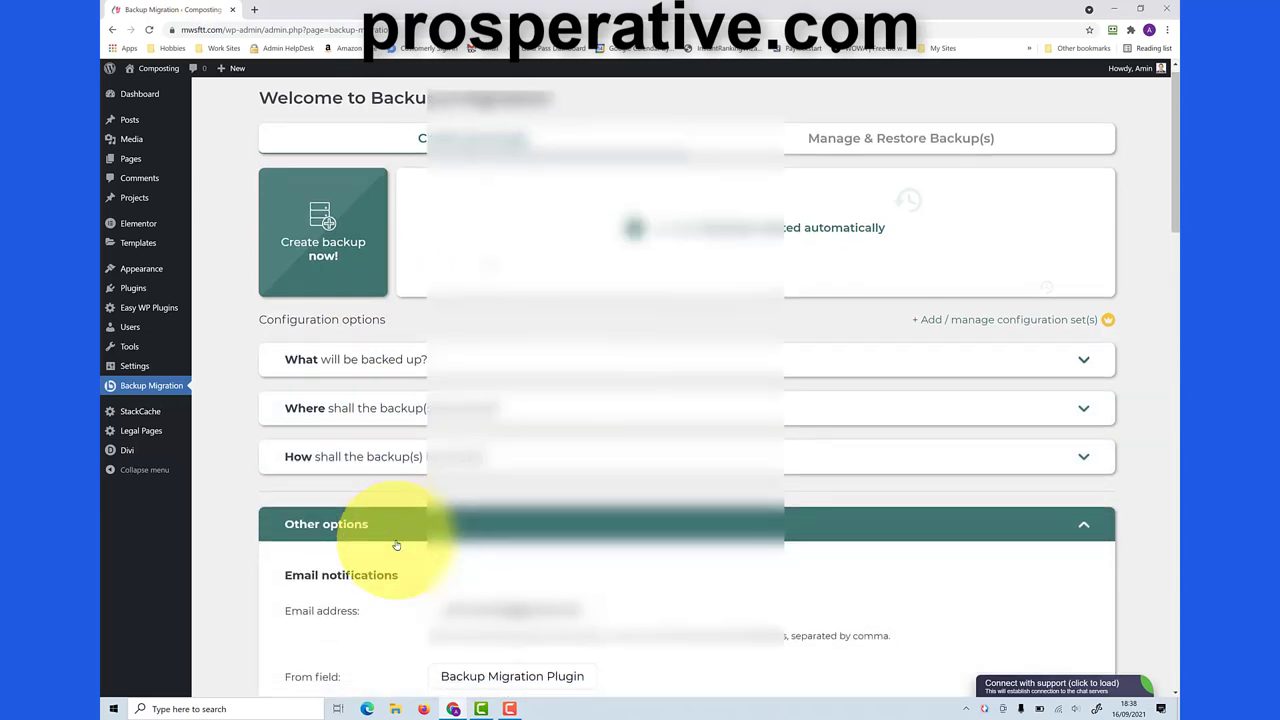
{"action": "scroll", "coordinate": [396, 545], "scroll_direction": "down", "scroll_amount": 4}
{"action": "scroll", "coordinate": [396, 545], "scroll_direction": "down", "scroll_amount": 6}
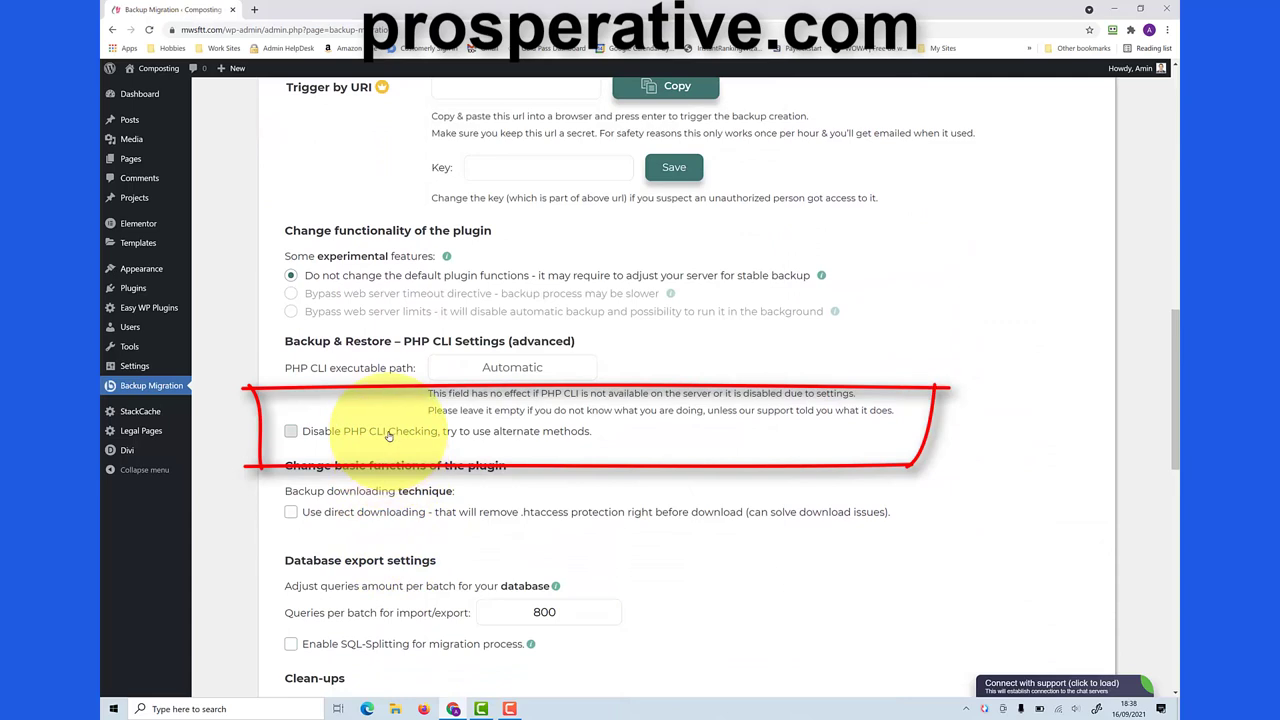
{"action": "left_click", "coordinate": [291, 431]}
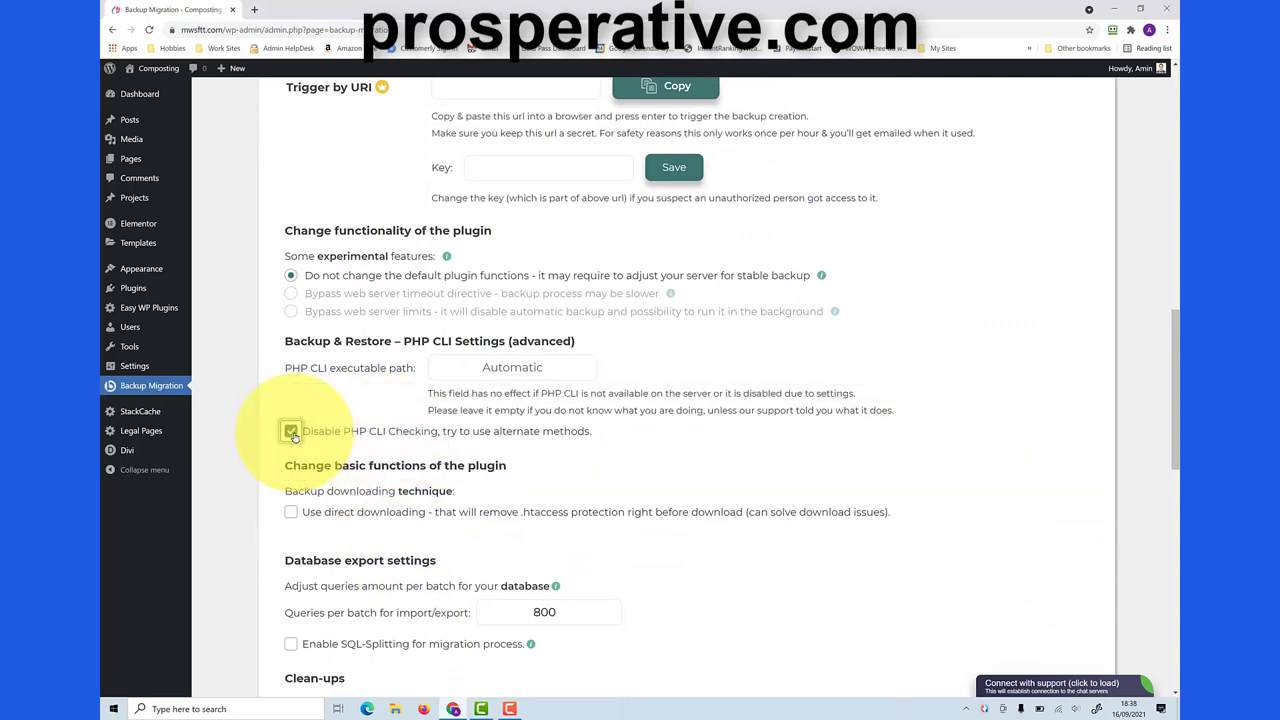
{"action": "scroll", "coordinate": [557, 457], "scroll_direction": "down", "scroll_amount": 5}
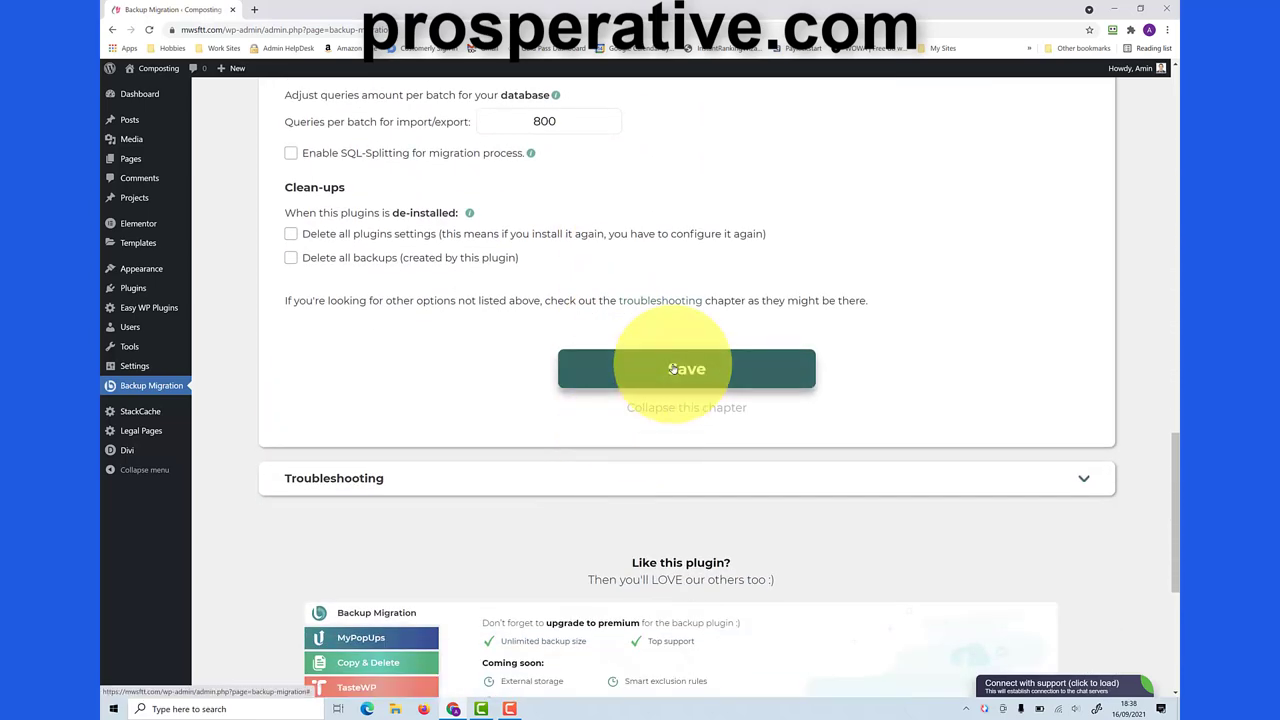
{"action": "left_click", "coordinate": [672, 369]}
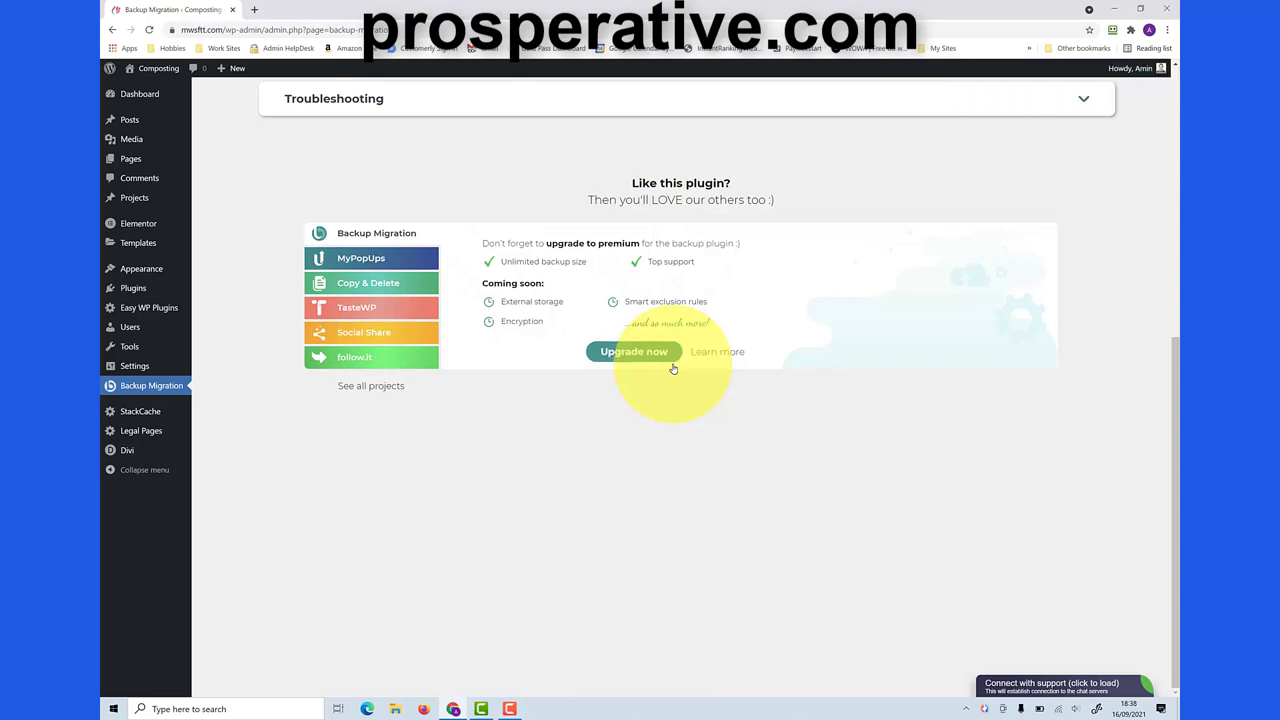
Create a backup of the site now, accepting the notice about the amount of data
{"action": "scroll", "coordinate": [673, 369], "scroll_direction": "up", "scroll_amount": 5}
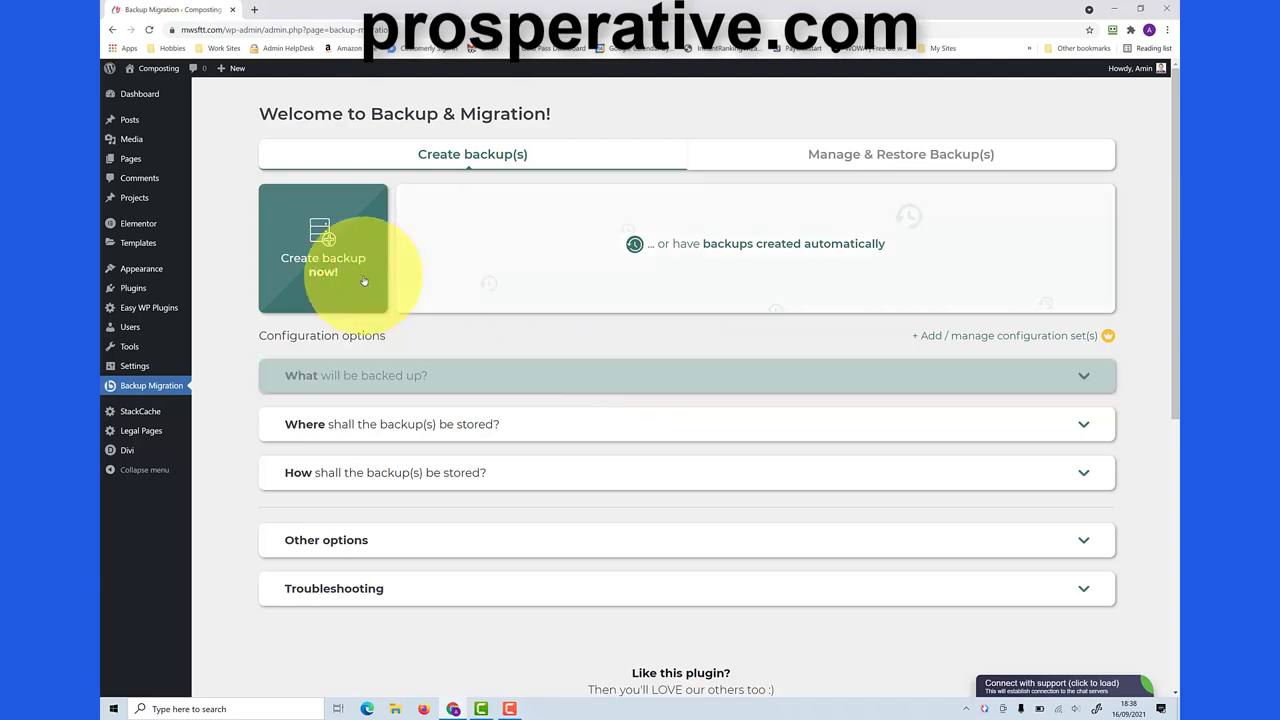
{"action": "left_click", "coordinate": [337, 273]}
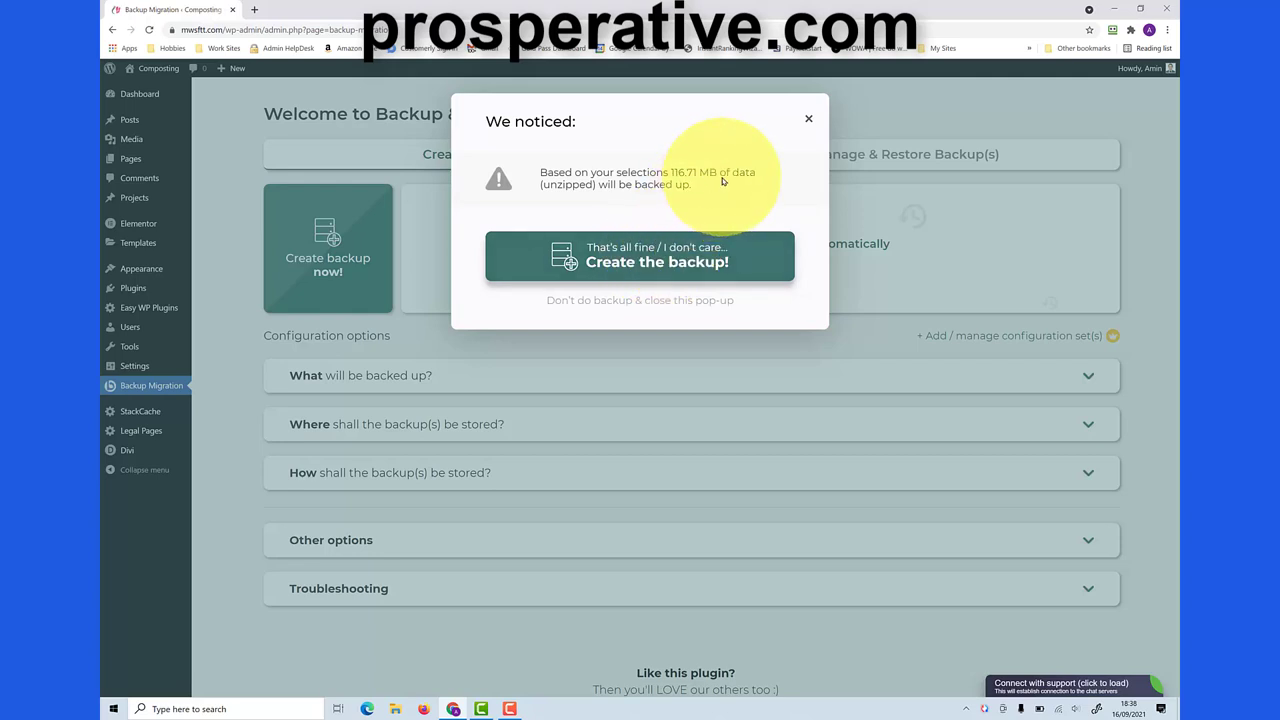
{"action": "left_click", "coordinate": [660, 261]}
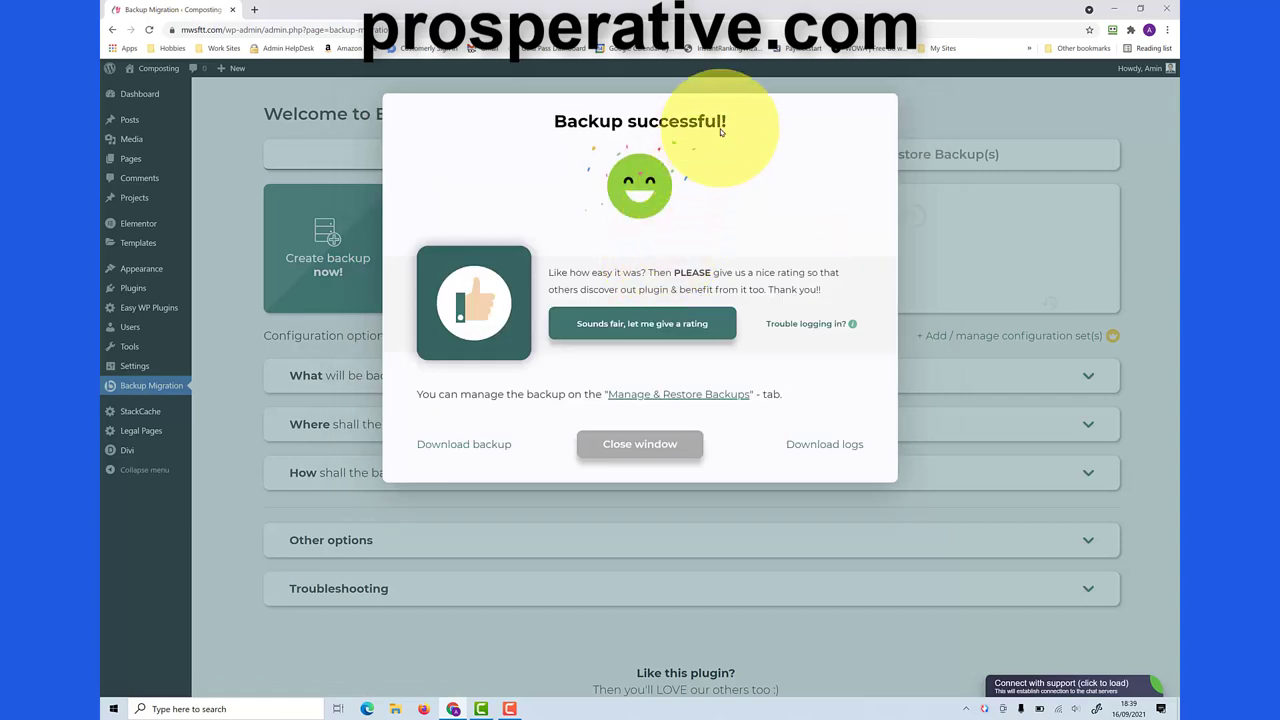
Download the finished backup to the Downloads folder with "MyTestSite_" prefixed to its file name, and close the success window
{"action": "left_click", "coordinate": [478, 447]}
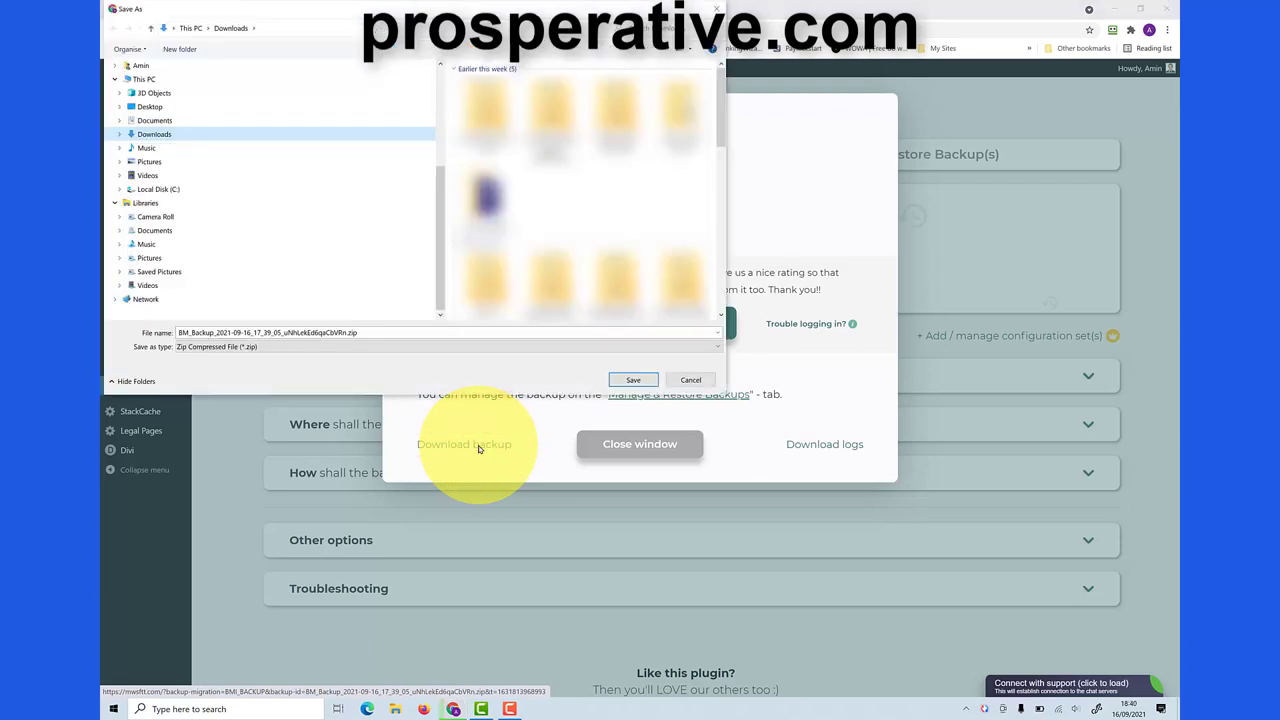
{"action": "double_click", "coordinate": [400, 330]}
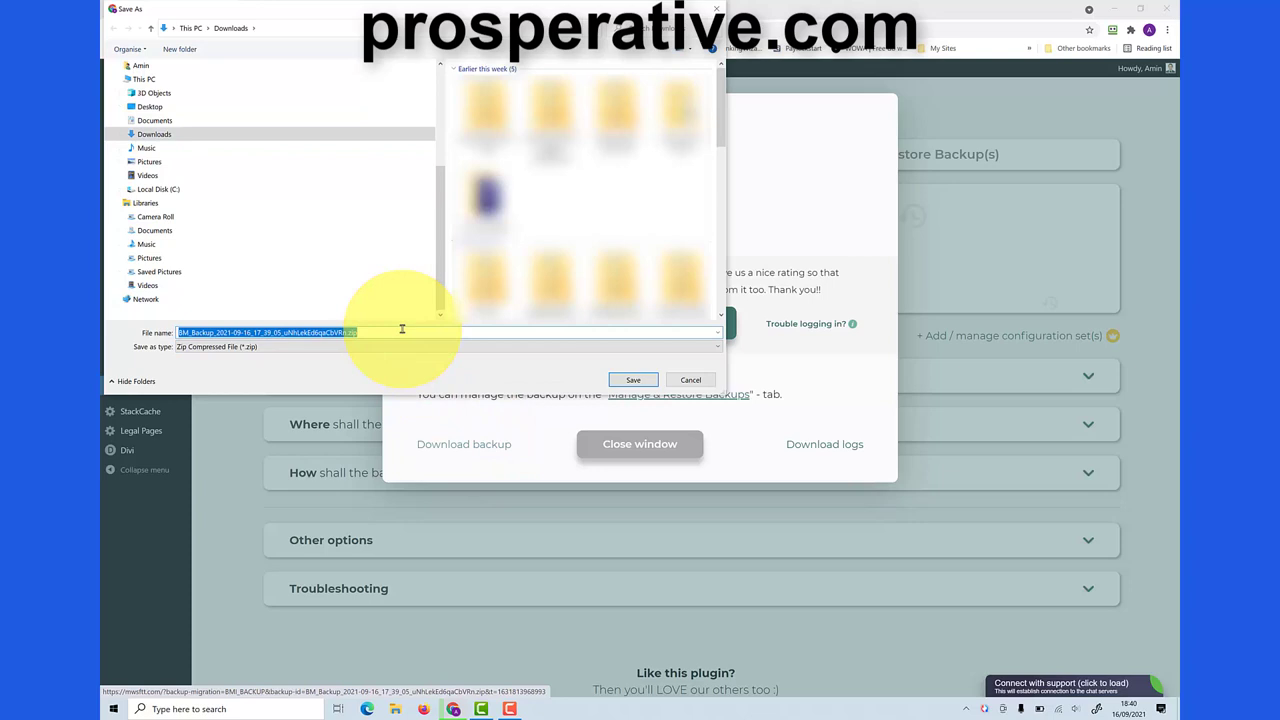
{"action": "key", "text": "Home"}
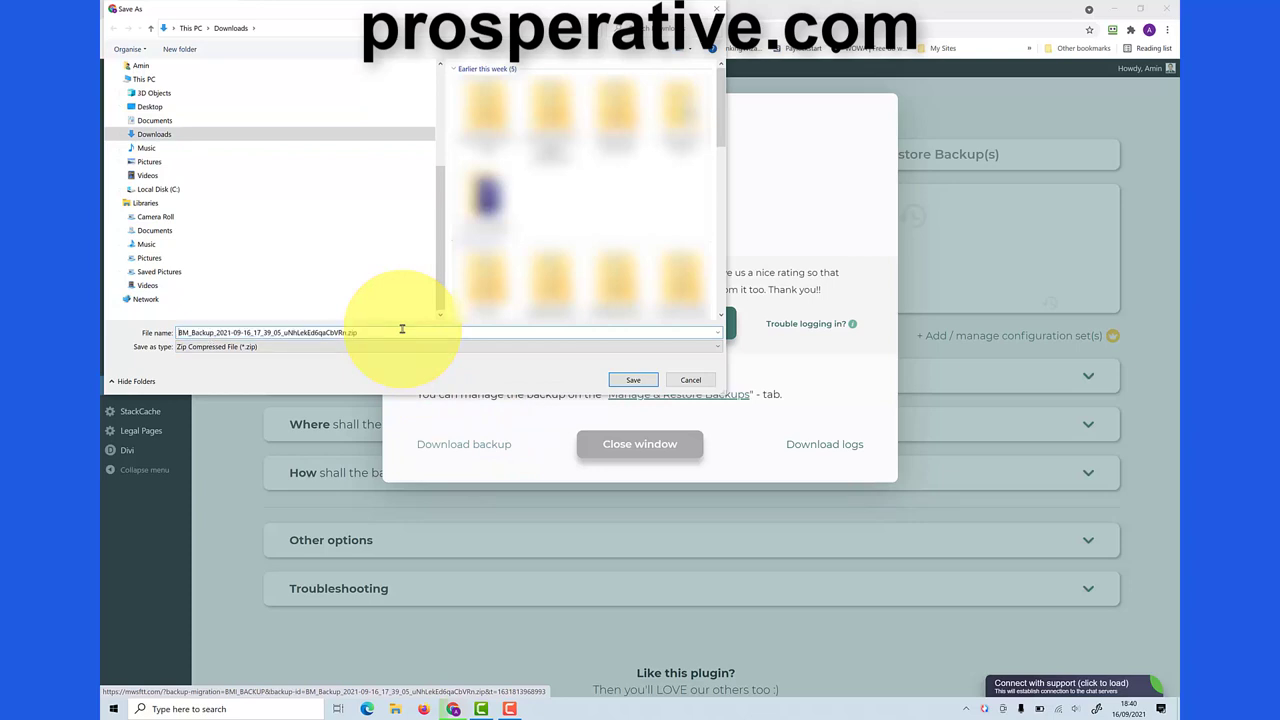
{"action": "type", "text": "MyTes"}
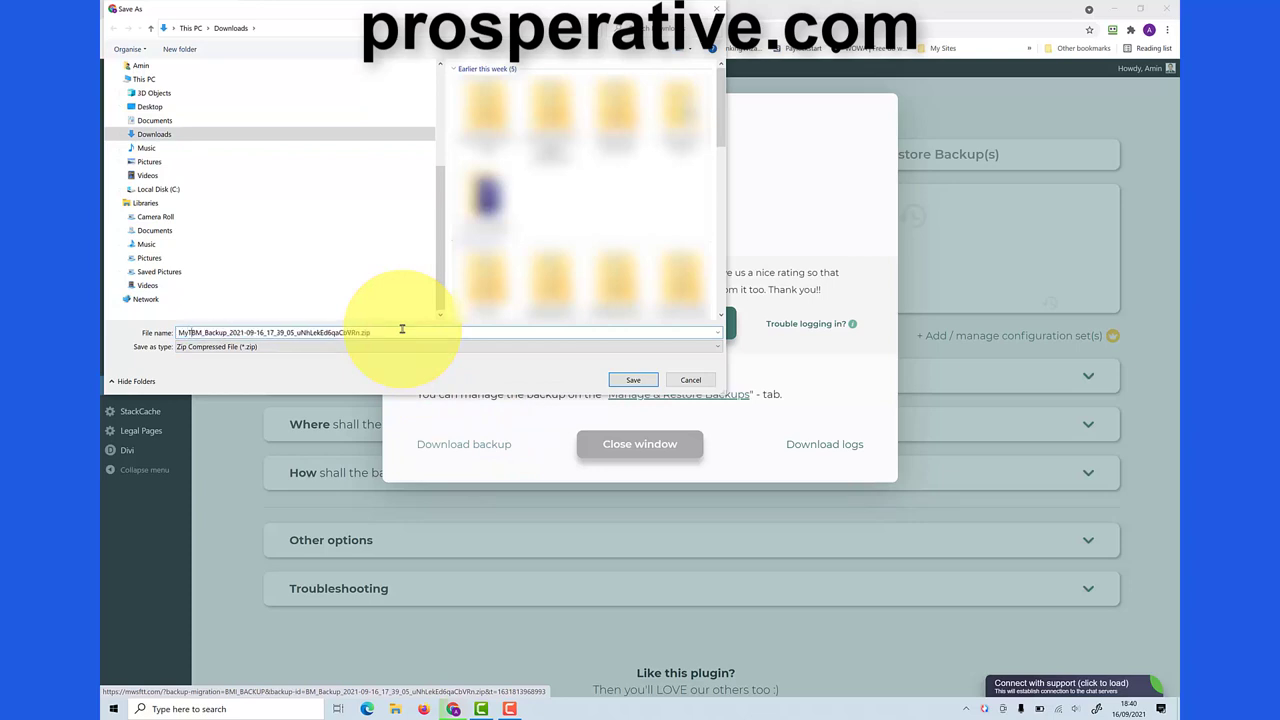
{"action": "type", "text": "tSite_"}
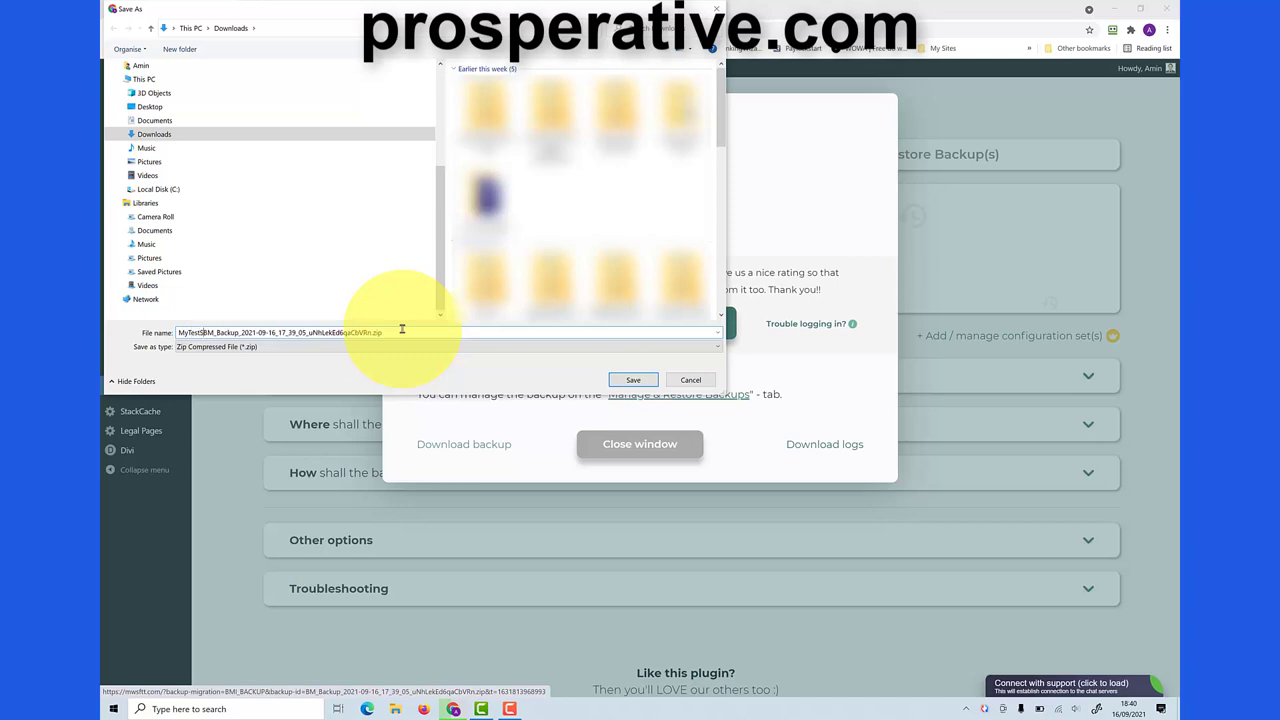
{"action": "left_click", "coordinate": [631, 381]}
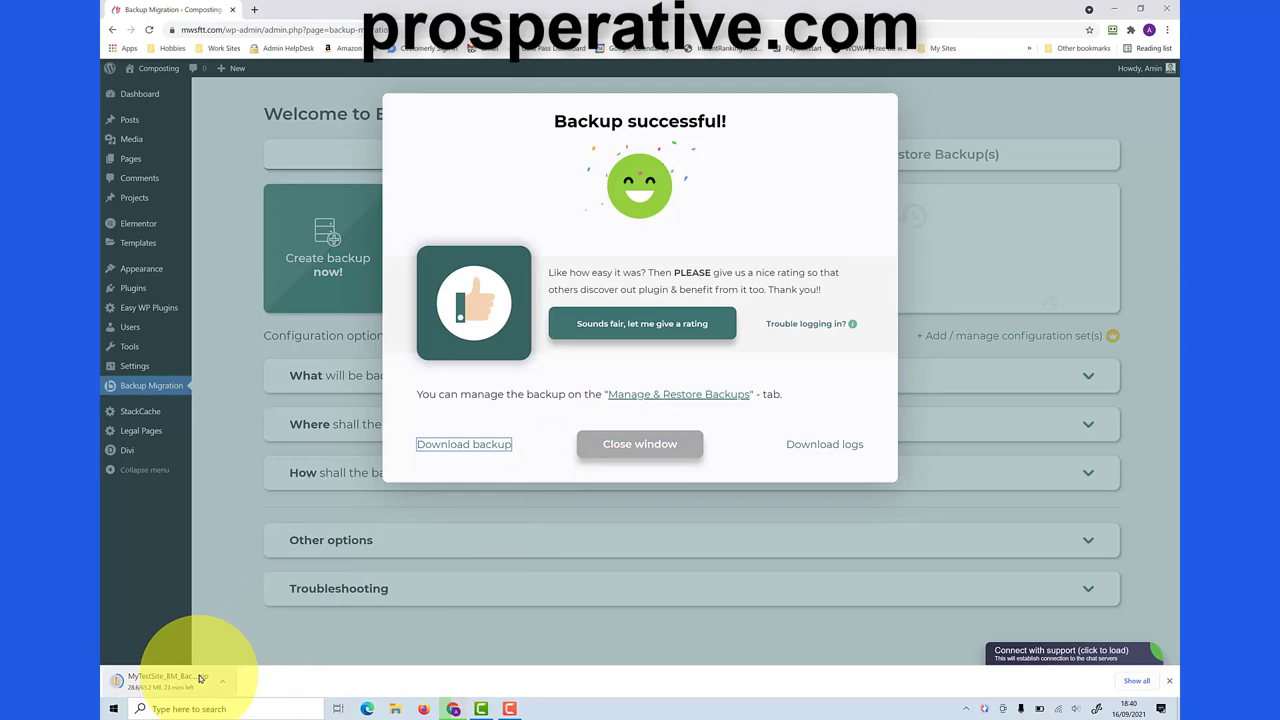
{"action": "left_click", "coordinate": [630, 446]}
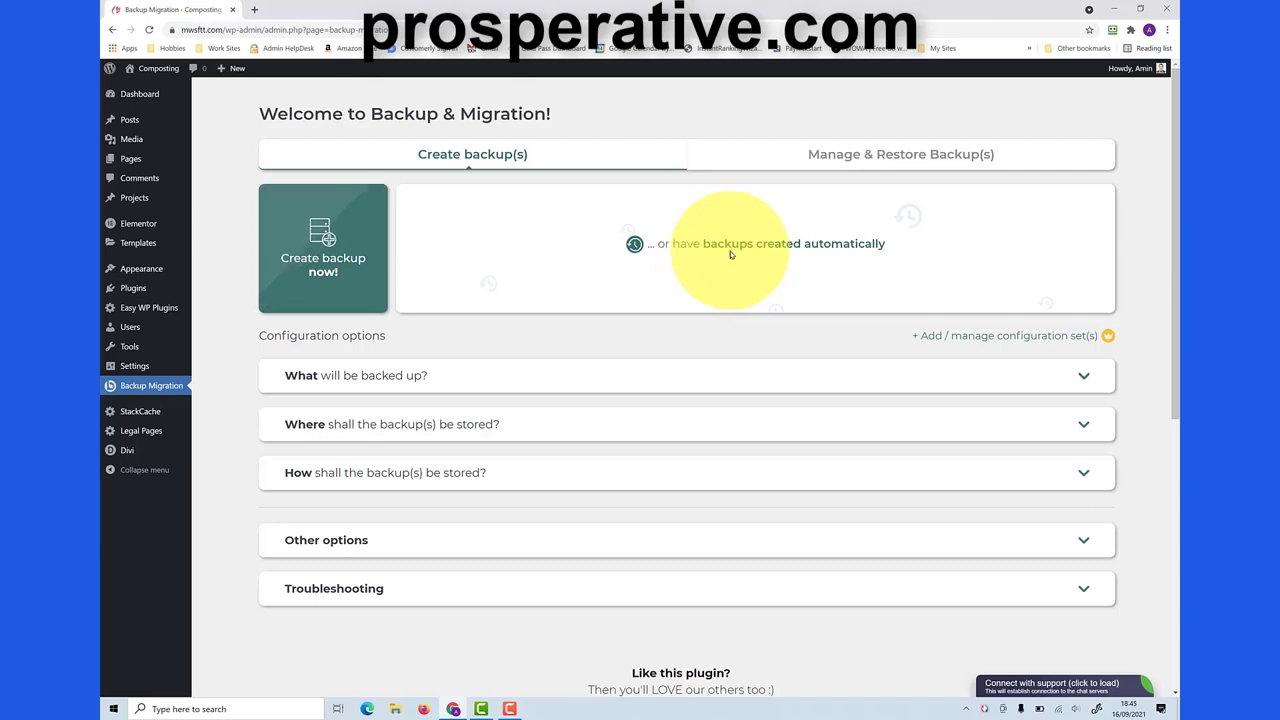
Upload the MyTestSite backup zip from the Downloads folder to the saved backups and dismiss the upload message
{"action": "left_click", "coordinate": [848, 155]}
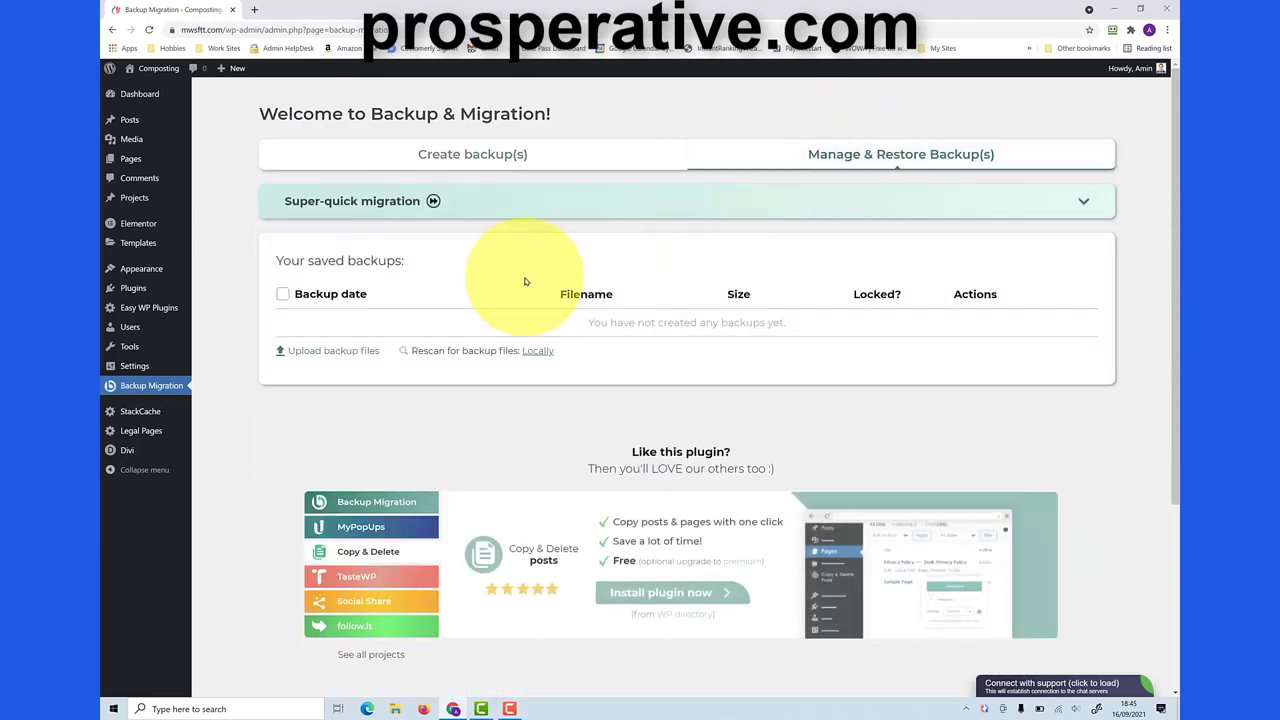
{"action": "left_click", "coordinate": [329, 354]}
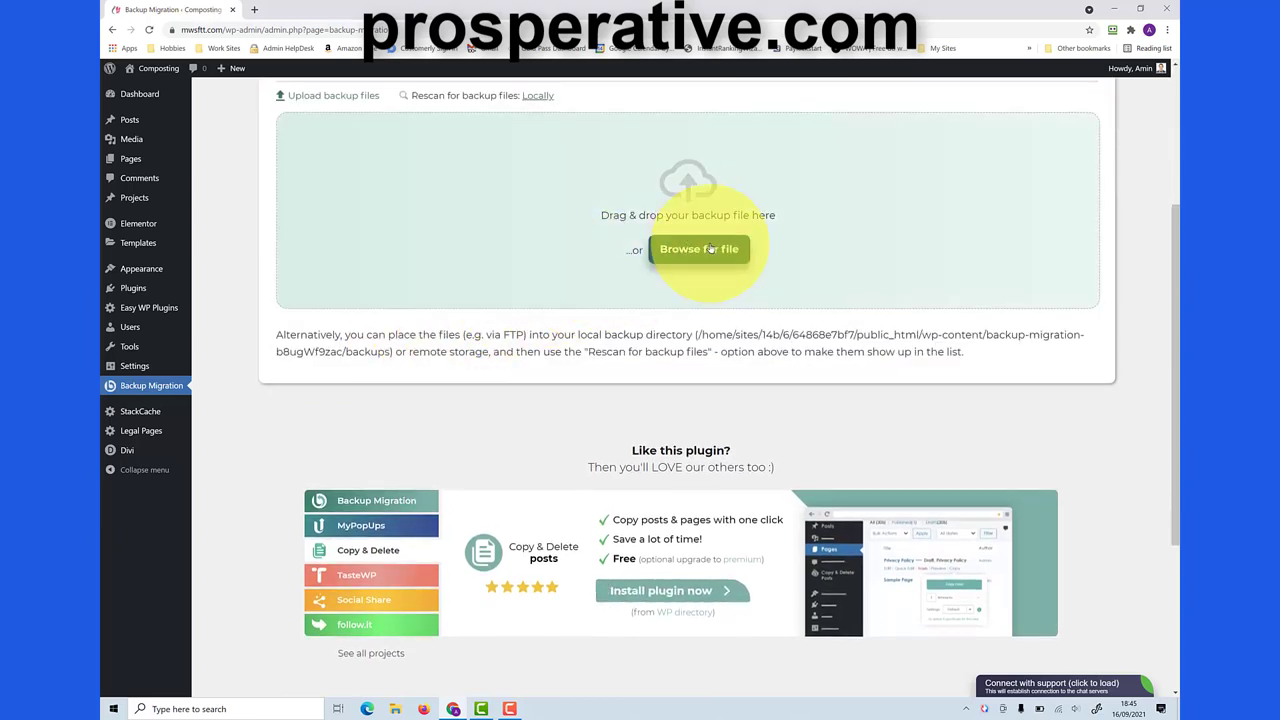
{"action": "left_click", "coordinate": [709, 248]}
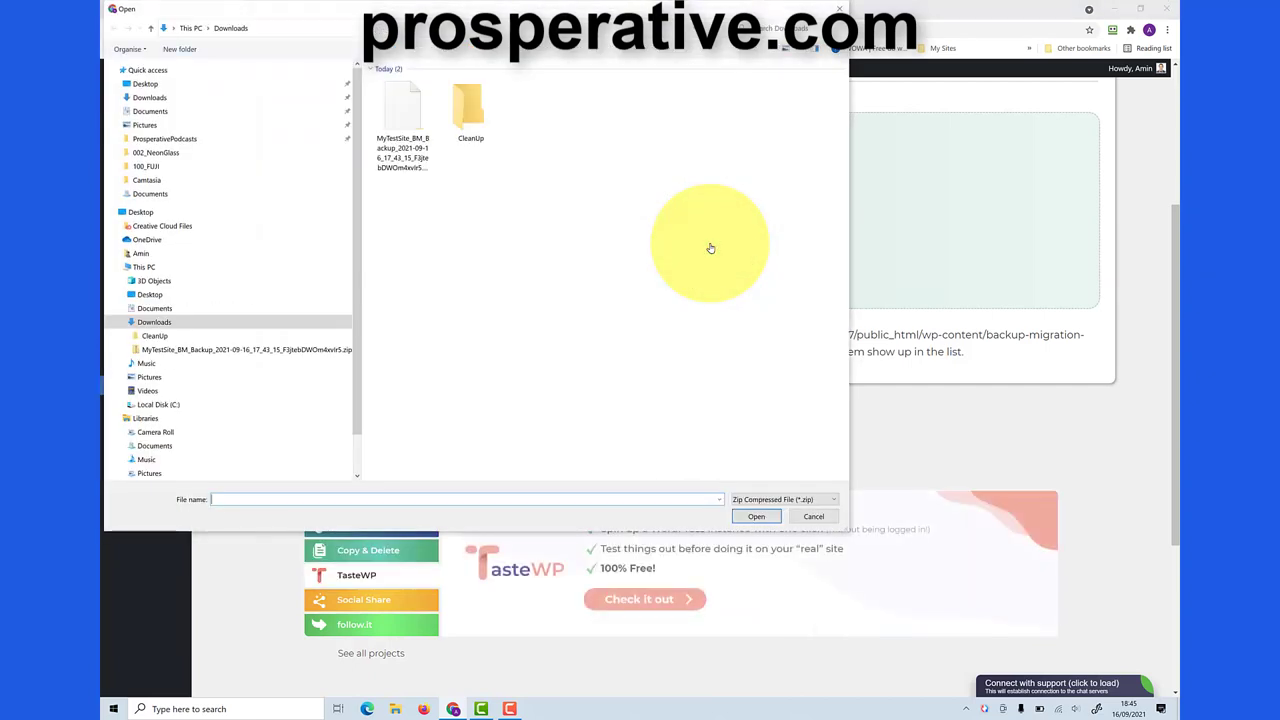
{"action": "left_click", "coordinate": [405, 130]}
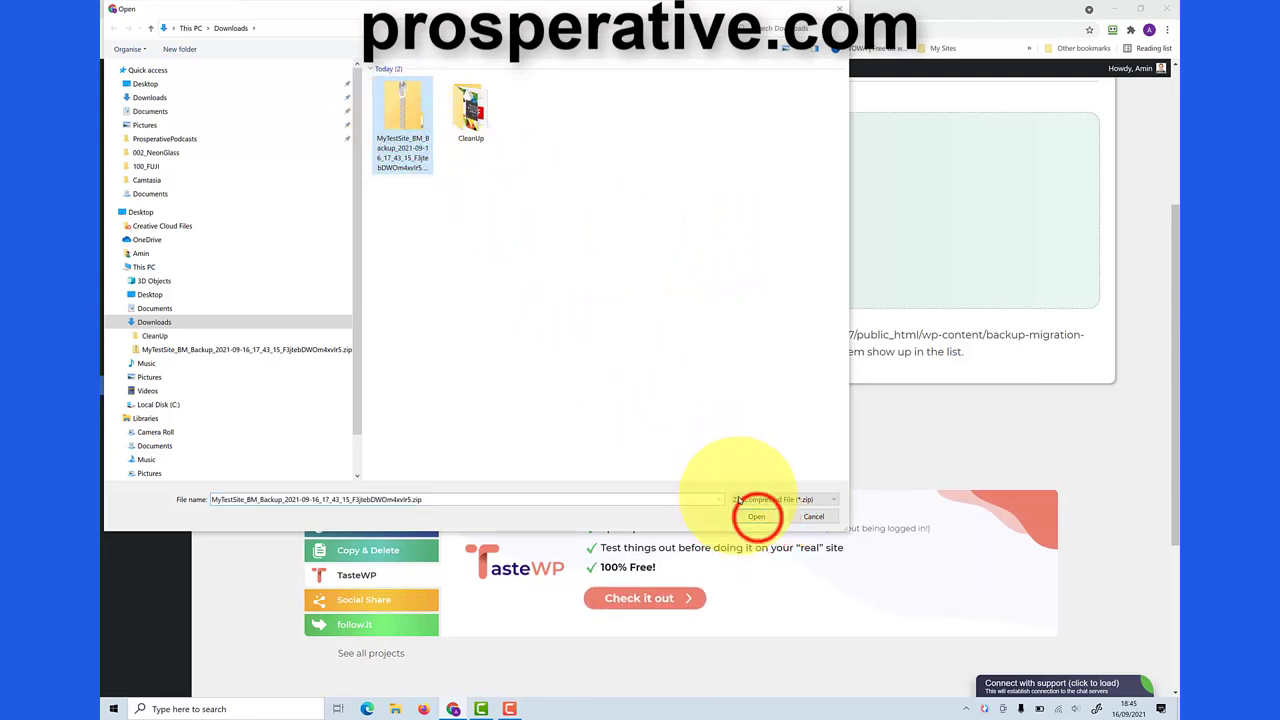
{"action": "left_click", "coordinate": [756, 516]}
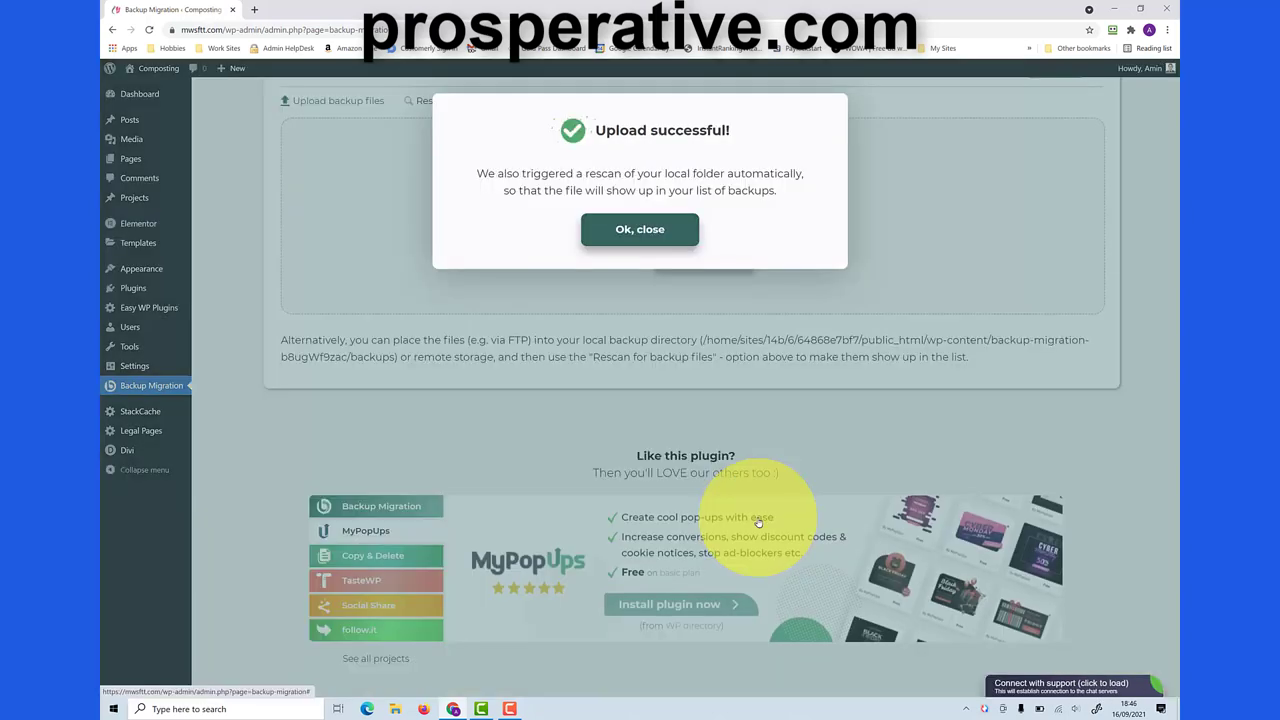
{"action": "left_click", "coordinate": [638, 231]}
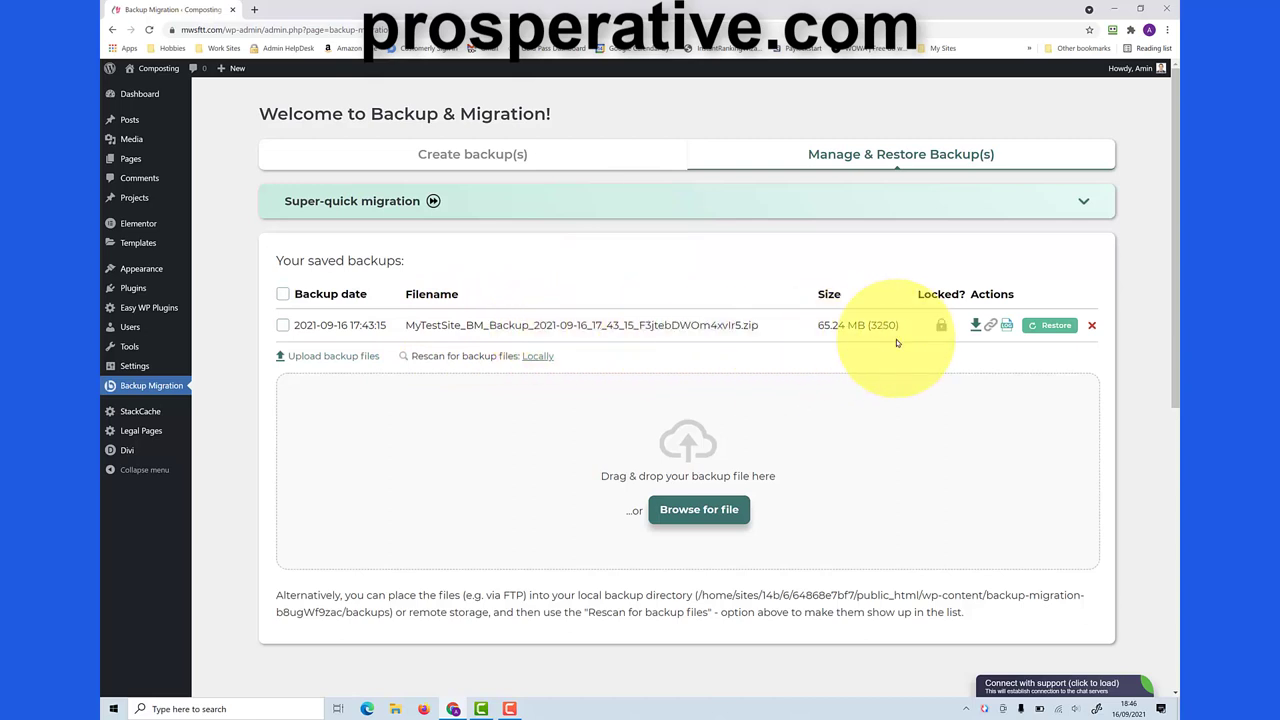
Start restoring the uploaded MyTestSite backup on this site
{"action": "left_click", "coordinate": [1051, 334]}
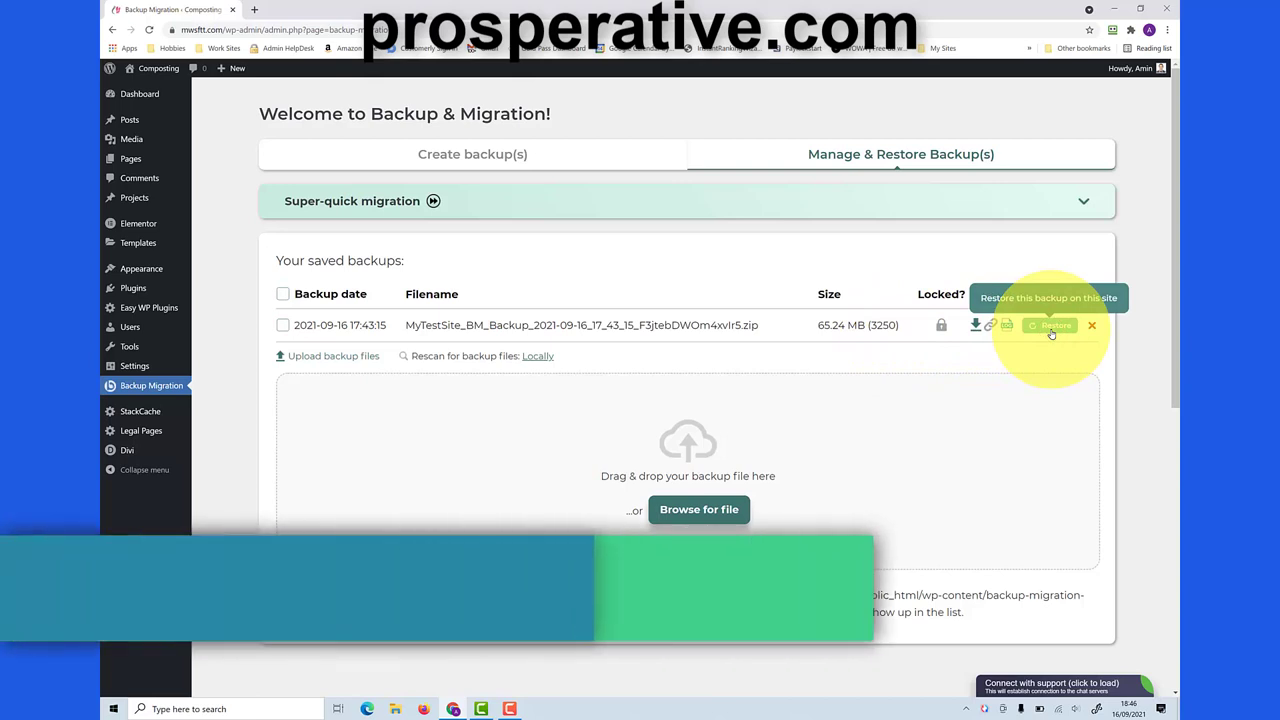